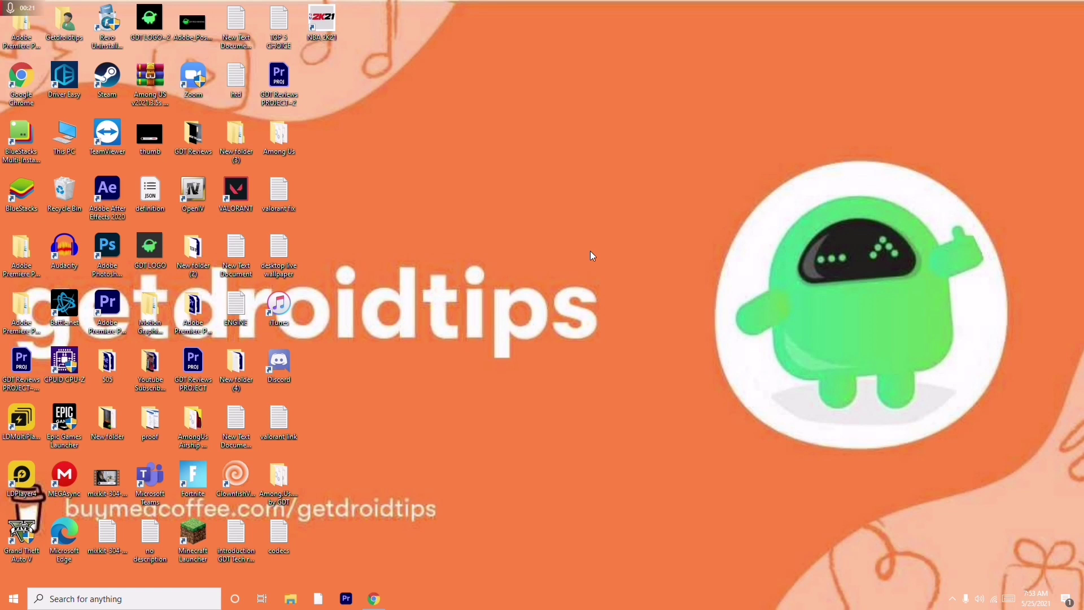
# Step: Open Update & Security in Windows Settings from the Start menu, then close Settings
pyautogui.click(13, 600)
pyautogui.click(15, 547)
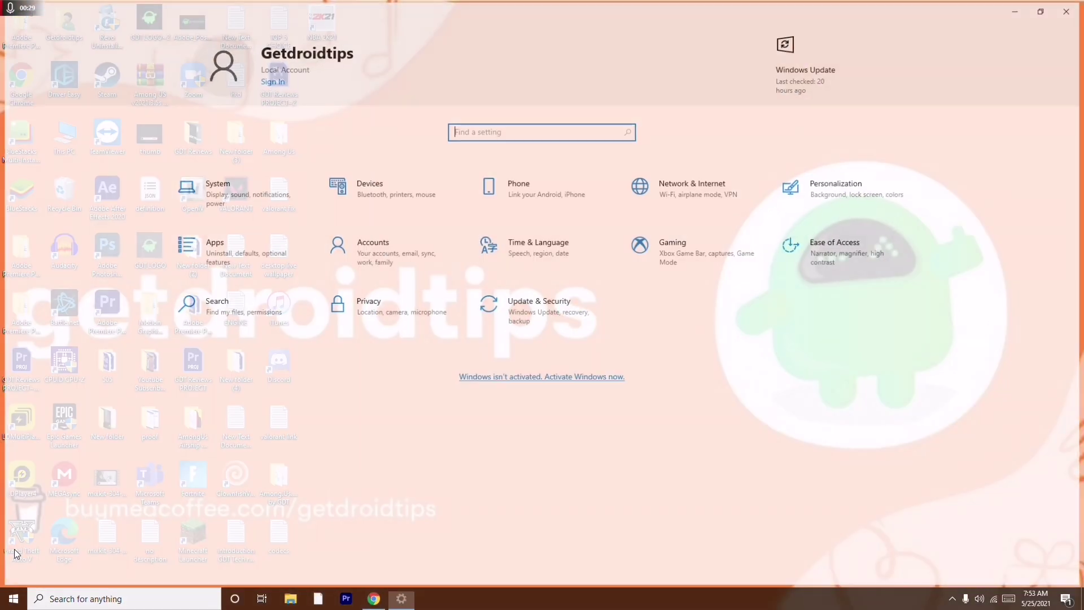
pyautogui.click(536, 323)
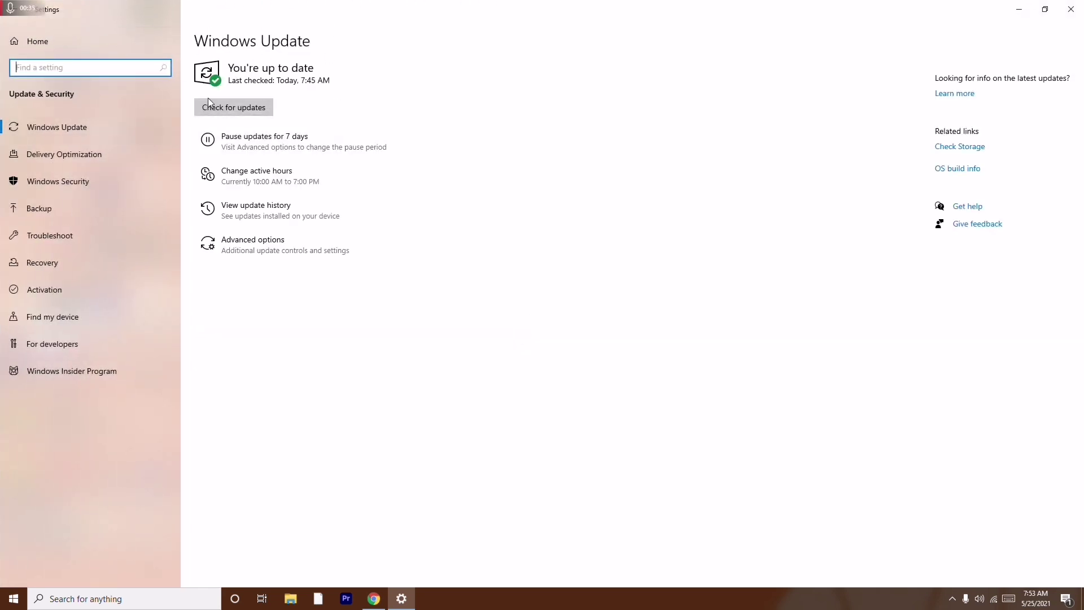
pyautogui.click(1072, 9)
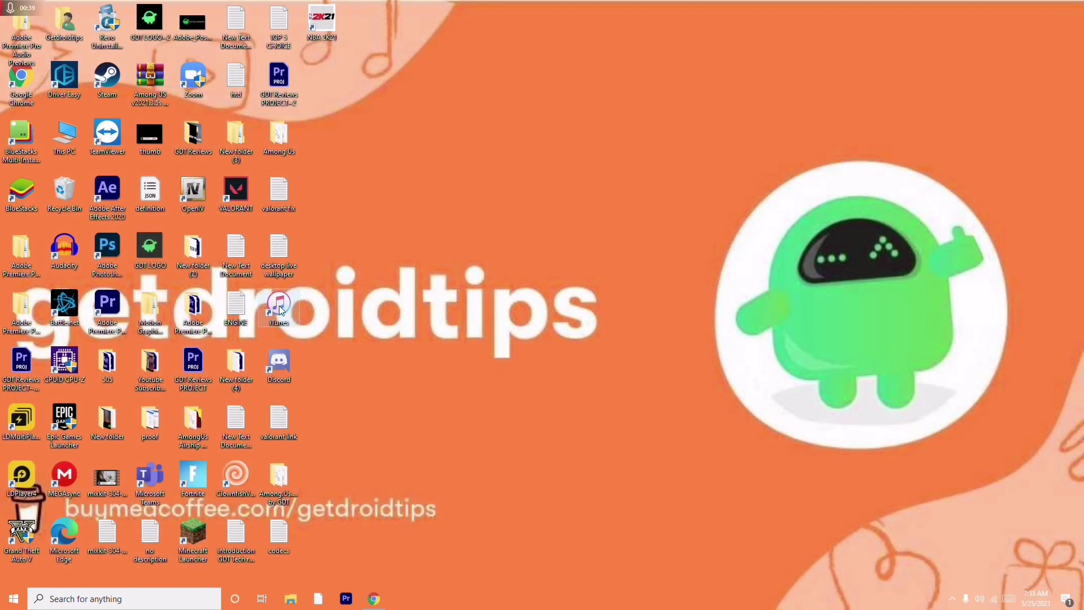
# Step: Launch Device Manager from This PC's system properties About page
pyautogui.rightClick(70, 152)
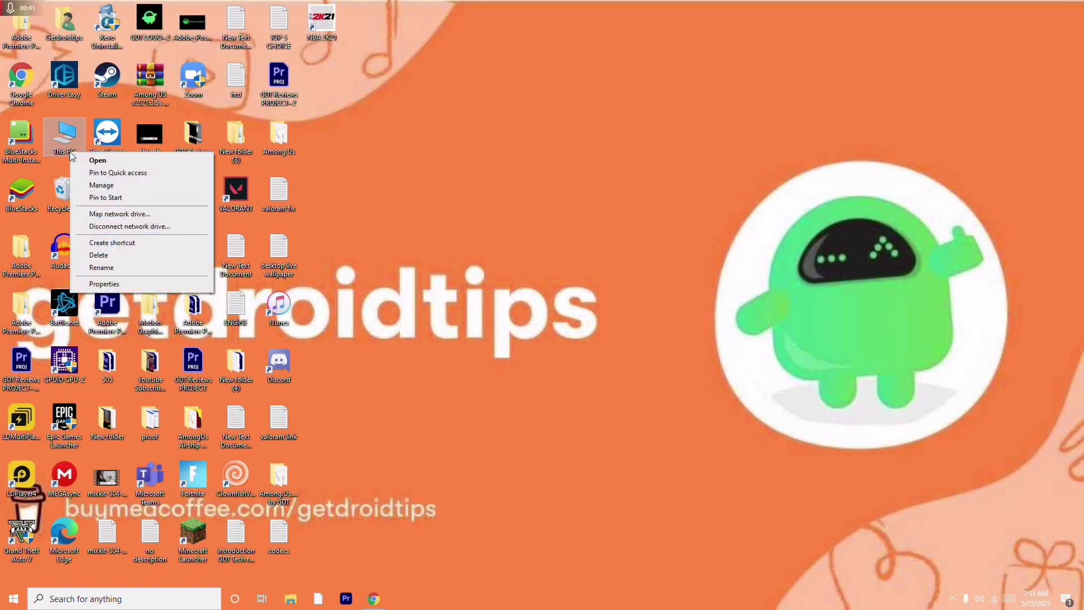
pyautogui.click(104, 284)
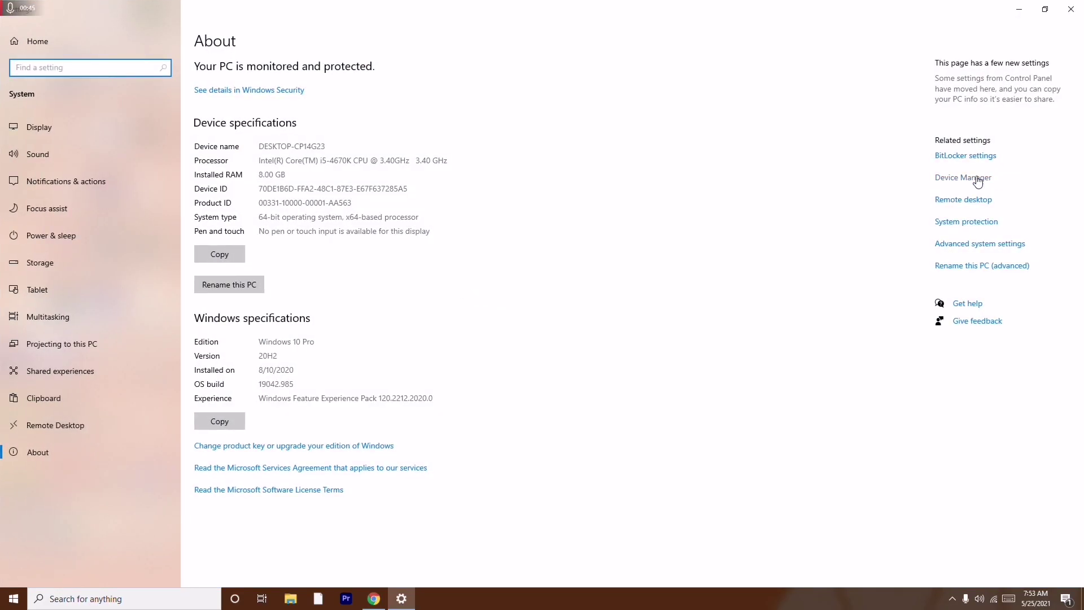
pyautogui.click(973, 179)
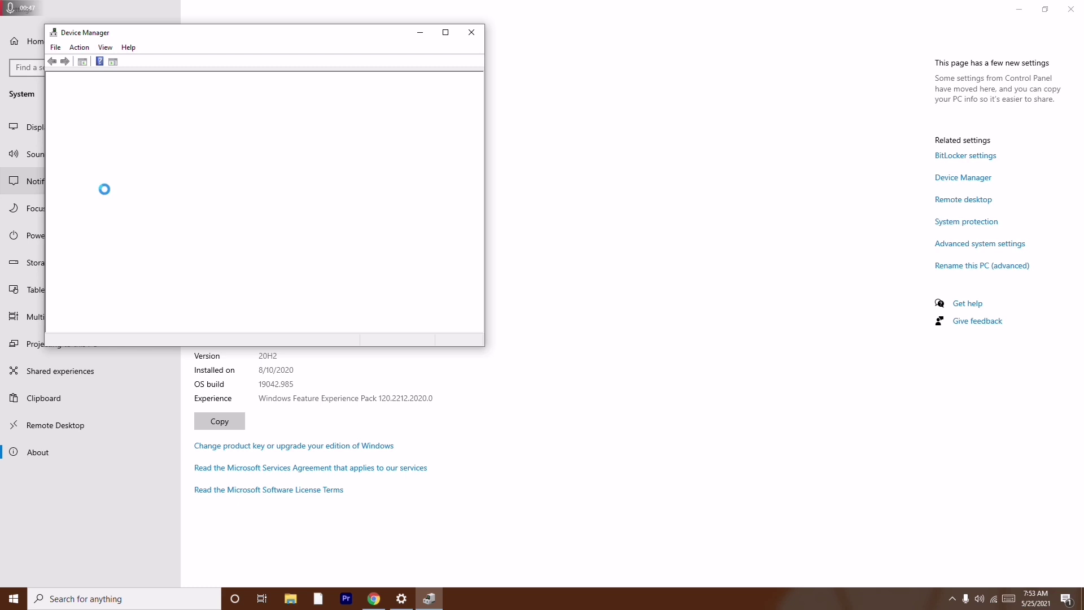
# Step: Auto-search drivers for the AMD Radeon RX 5700 under Display adapters, confirming the best is installed
pyautogui.click(63, 270)
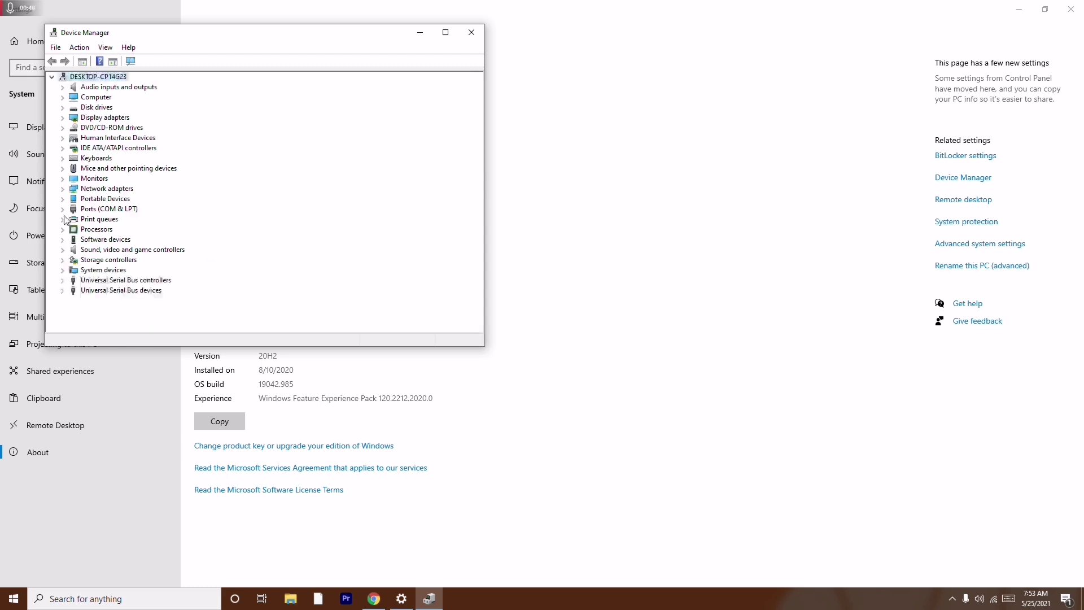
pyautogui.click(63, 118)
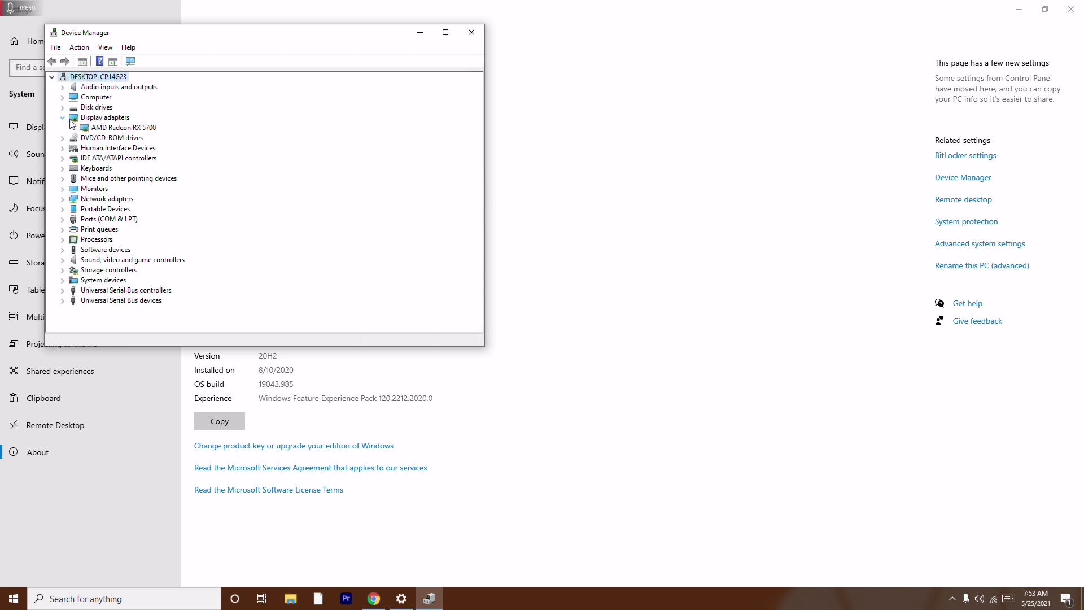
pyautogui.rightClick(148, 128)
pyautogui.click(178, 134)
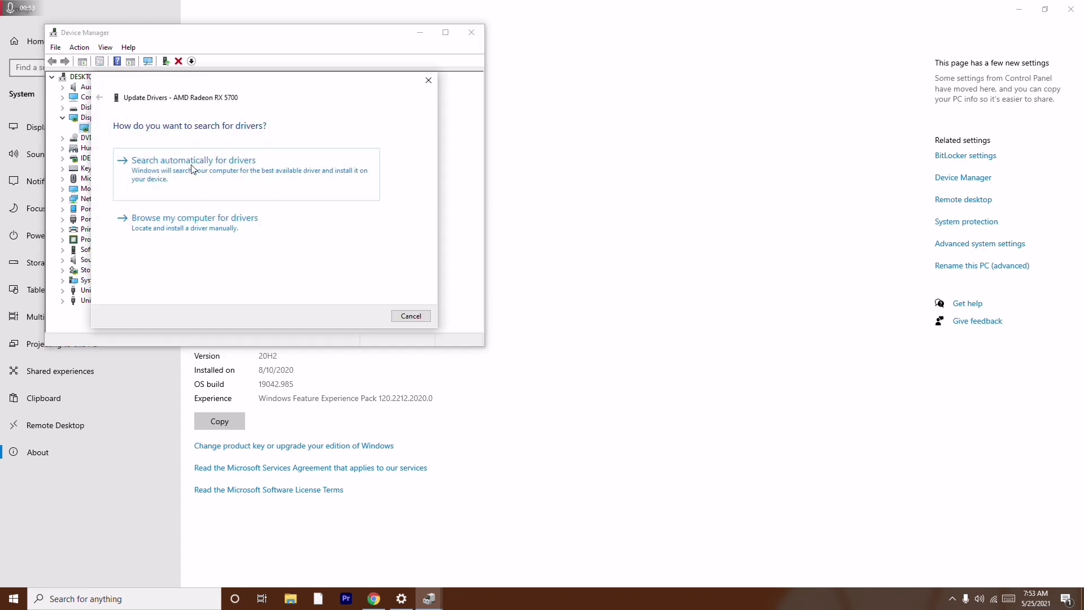
pyautogui.click(191, 169)
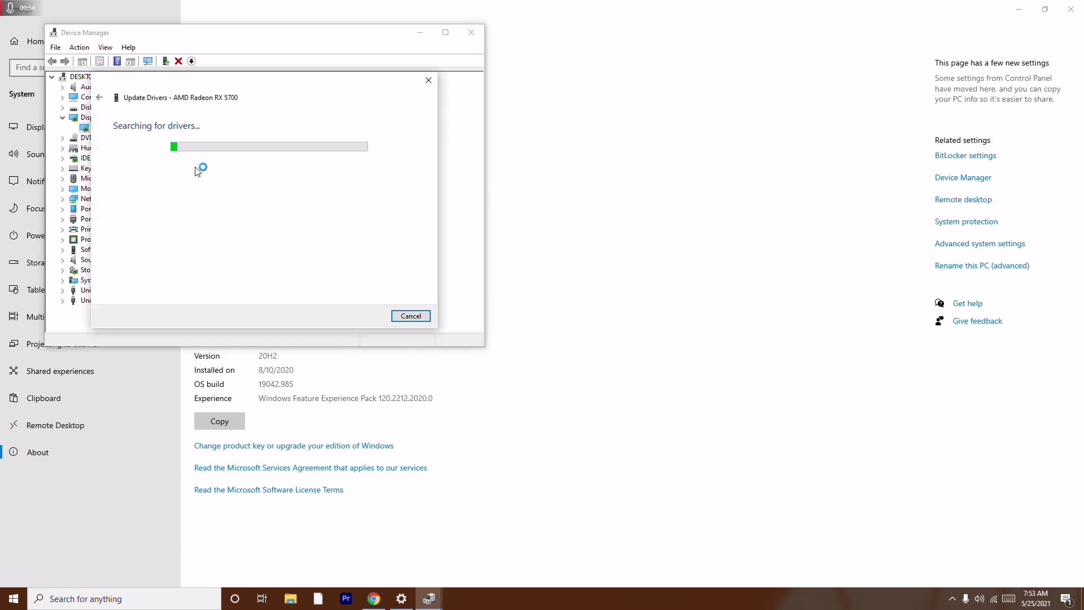
pyautogui.click(428, 81)
# Step: Close Device Manager and the Settings window, then refresh the desktop
pyautogui.click(473, 33)
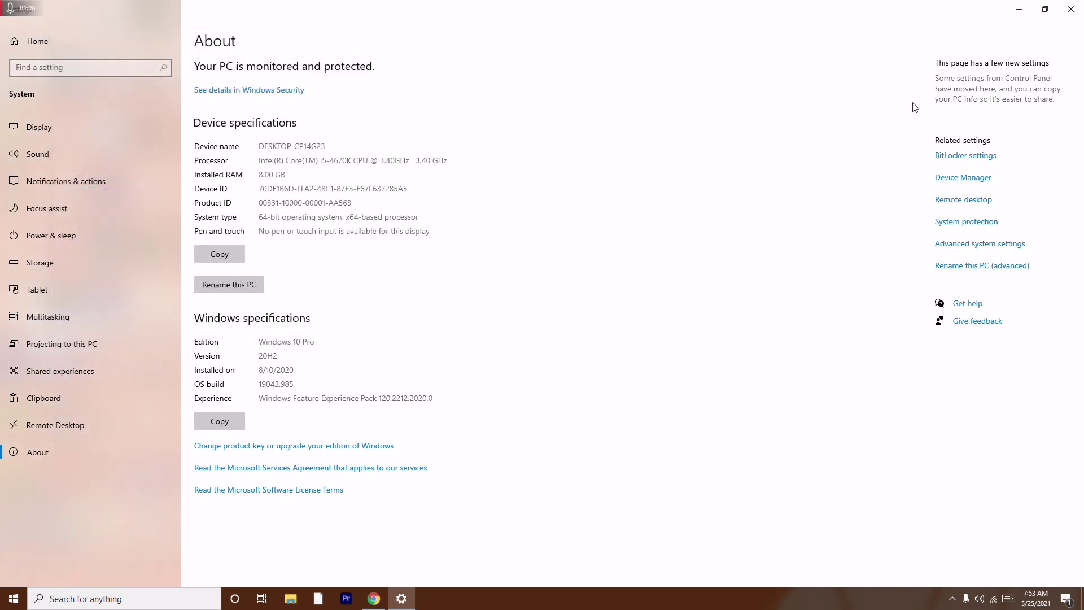
pyautogui.click(1070, 8)
pyautogui.rightClick(444, 167)
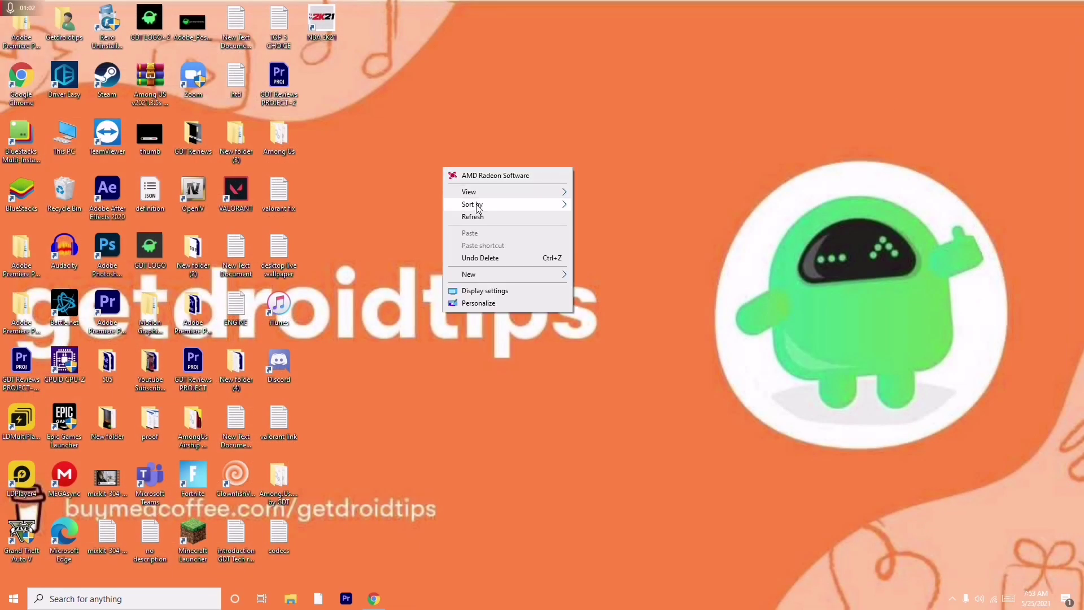
pyautogui.click(475, 217)
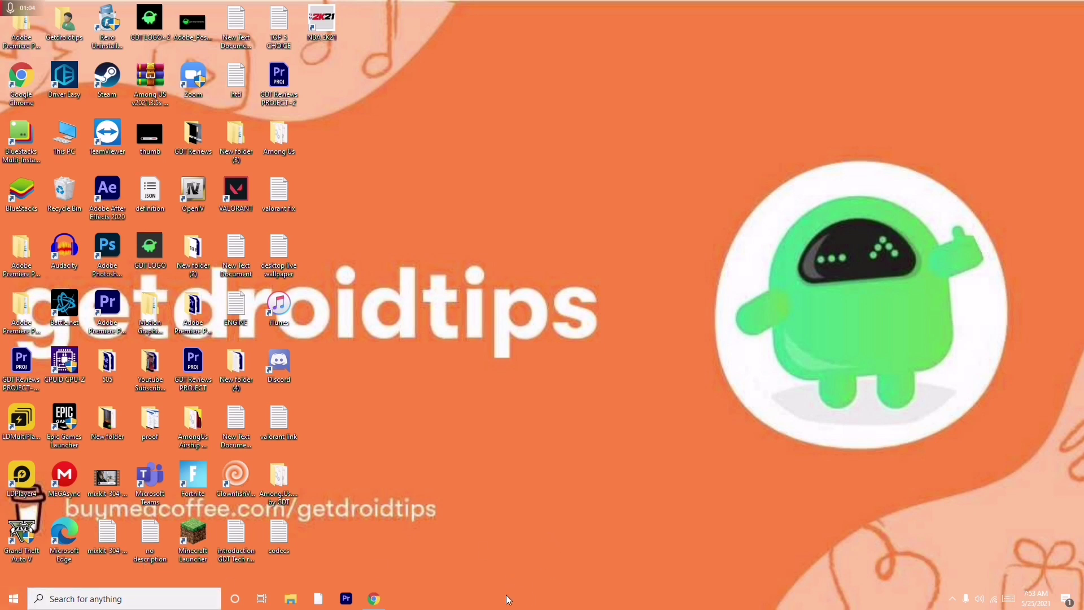
# Step: Review the running processes in Task Manager from the taskbar, then close it
pyautogui.rightClick(535, 603)
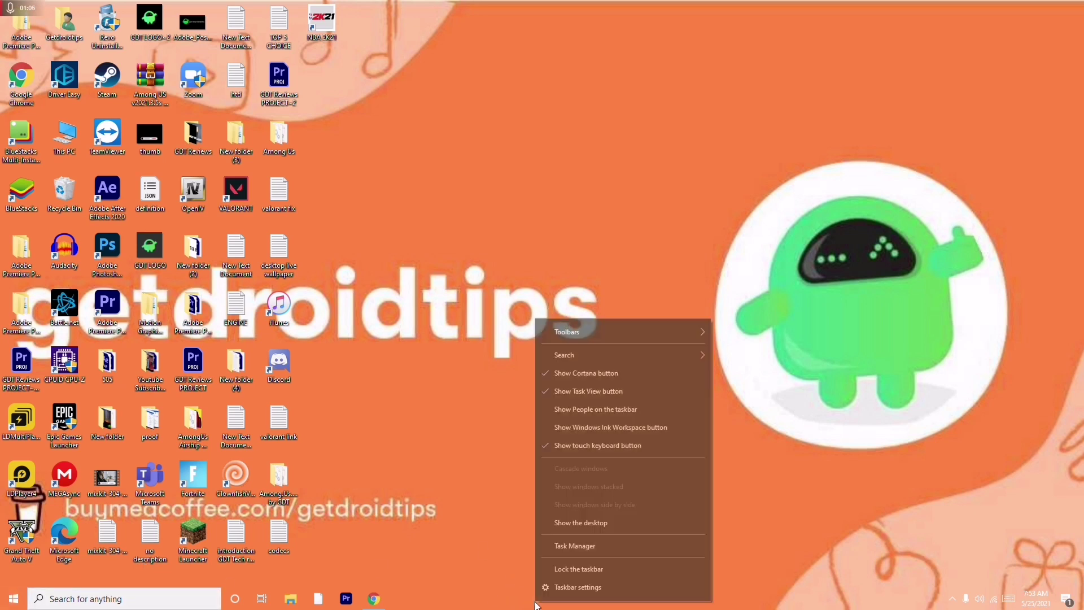
pyautogui.click(602, 546)
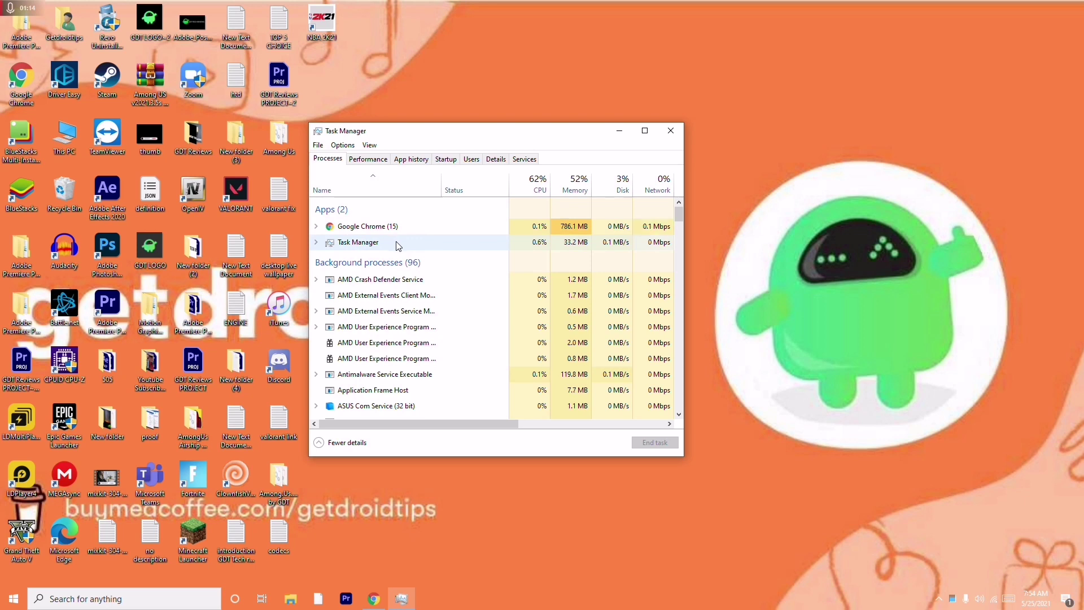
pyautogui.rightClick(410, 243)
pyautogui.click(671, 133)
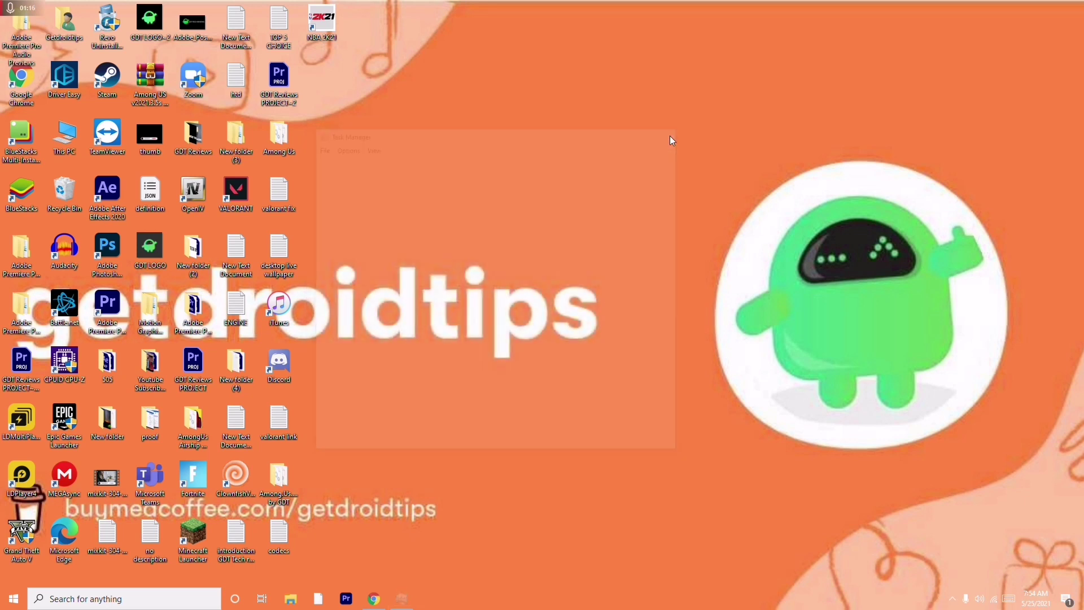
pyautogui.rightClick(387, 157)
pyautogui.click(417, 205)
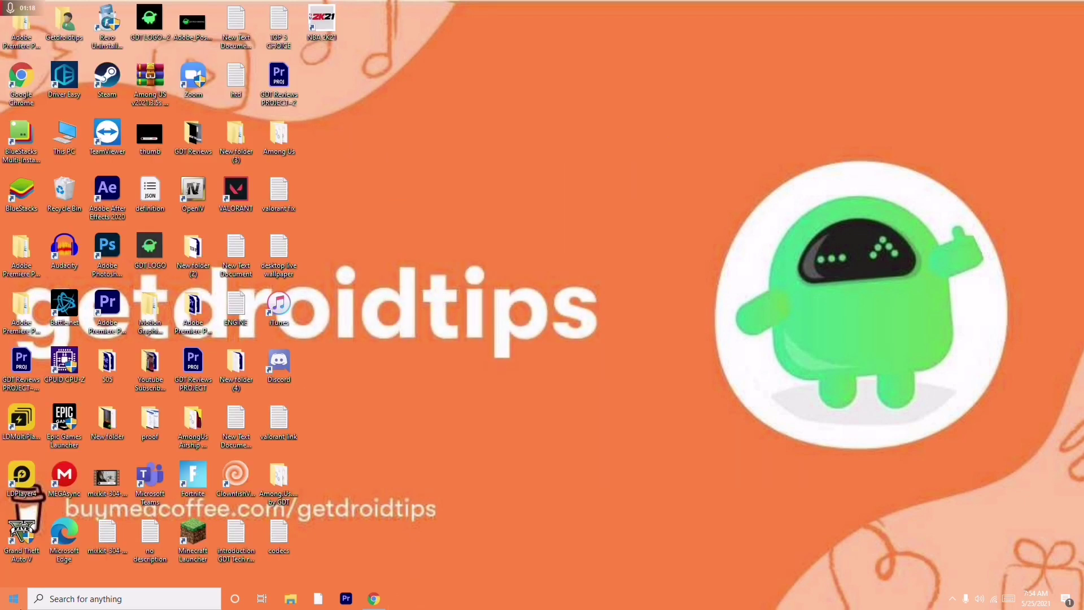
pyautogui.click(13, 599)
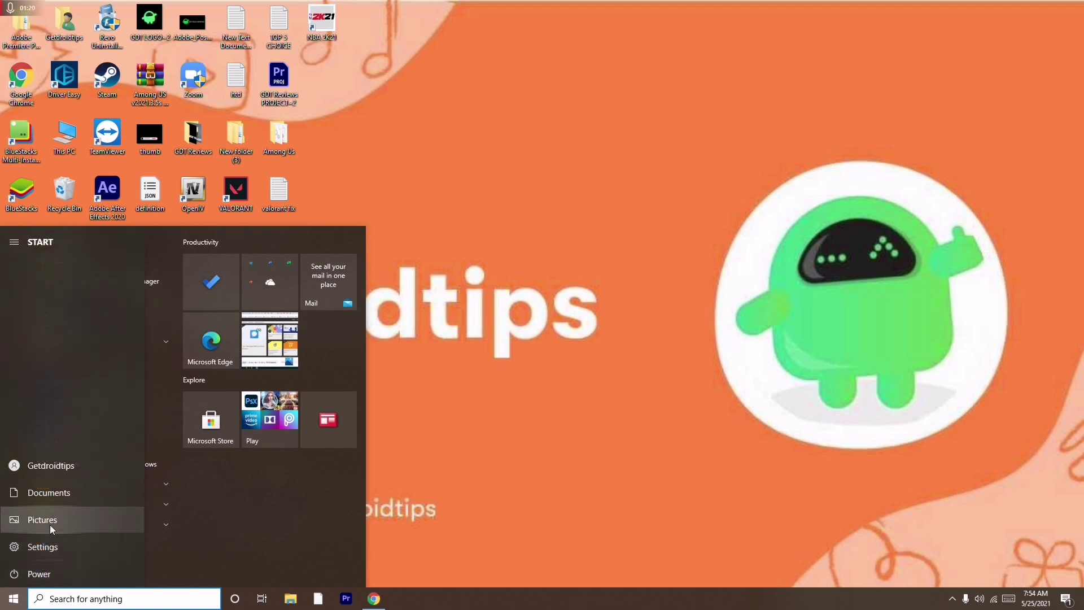
pyautogui.click(38, 574)
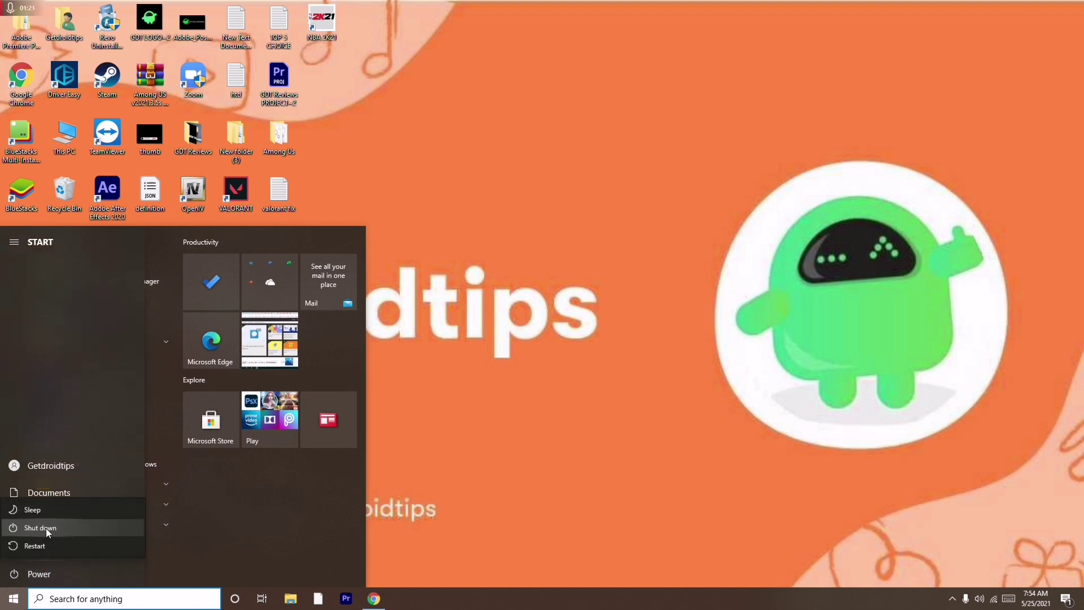
pyautogui.click(627, 374)
pyautogui.rightClick(507, 258)
pyautogui.click(540, 309)
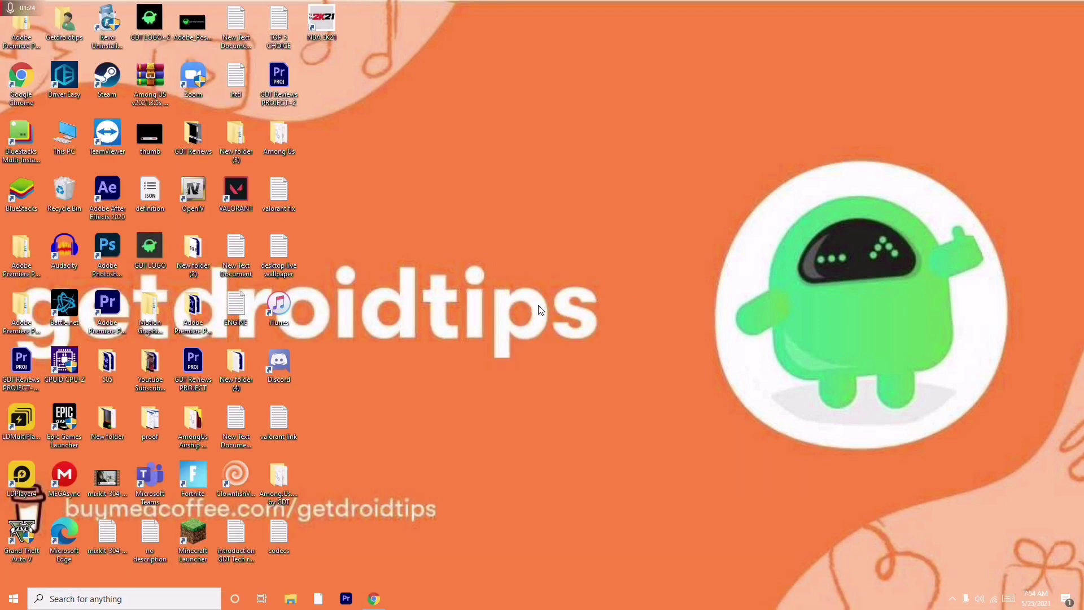